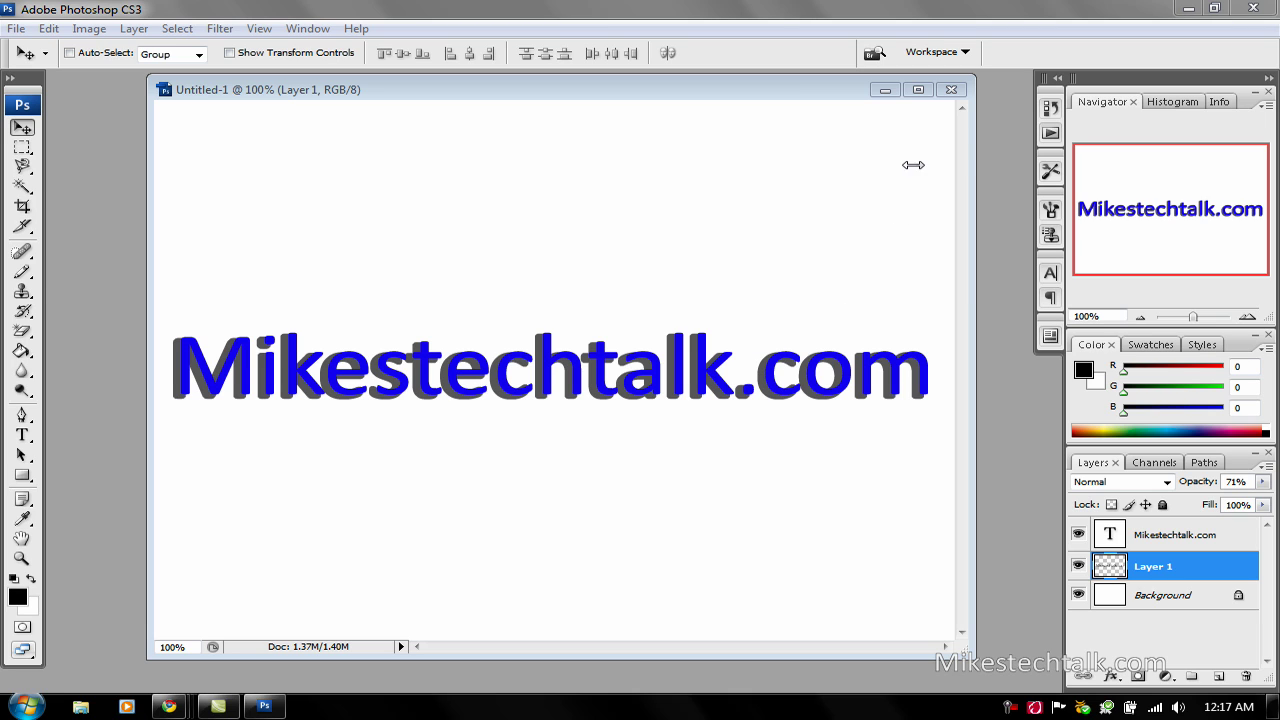
# Close the example without saving and create a new white 800 x 600 Web-preset document.
pyautogui.click(960, 94)
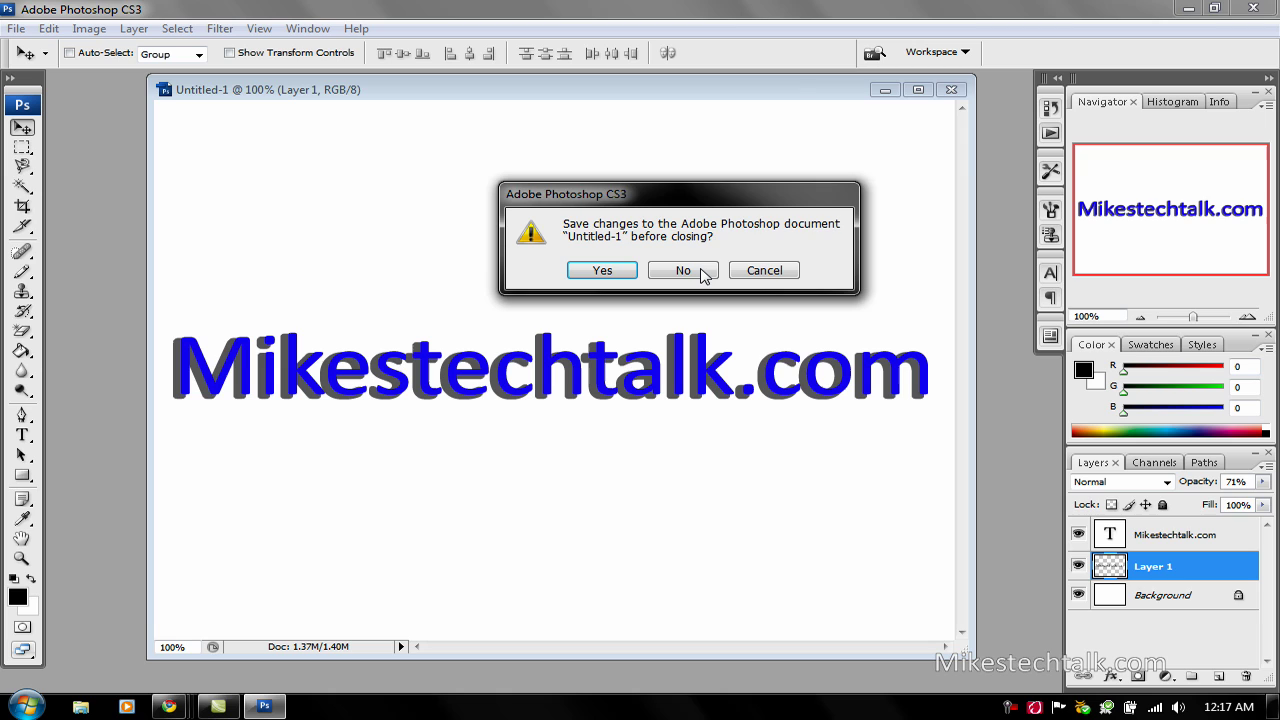
pyautogui.click(684, 270)
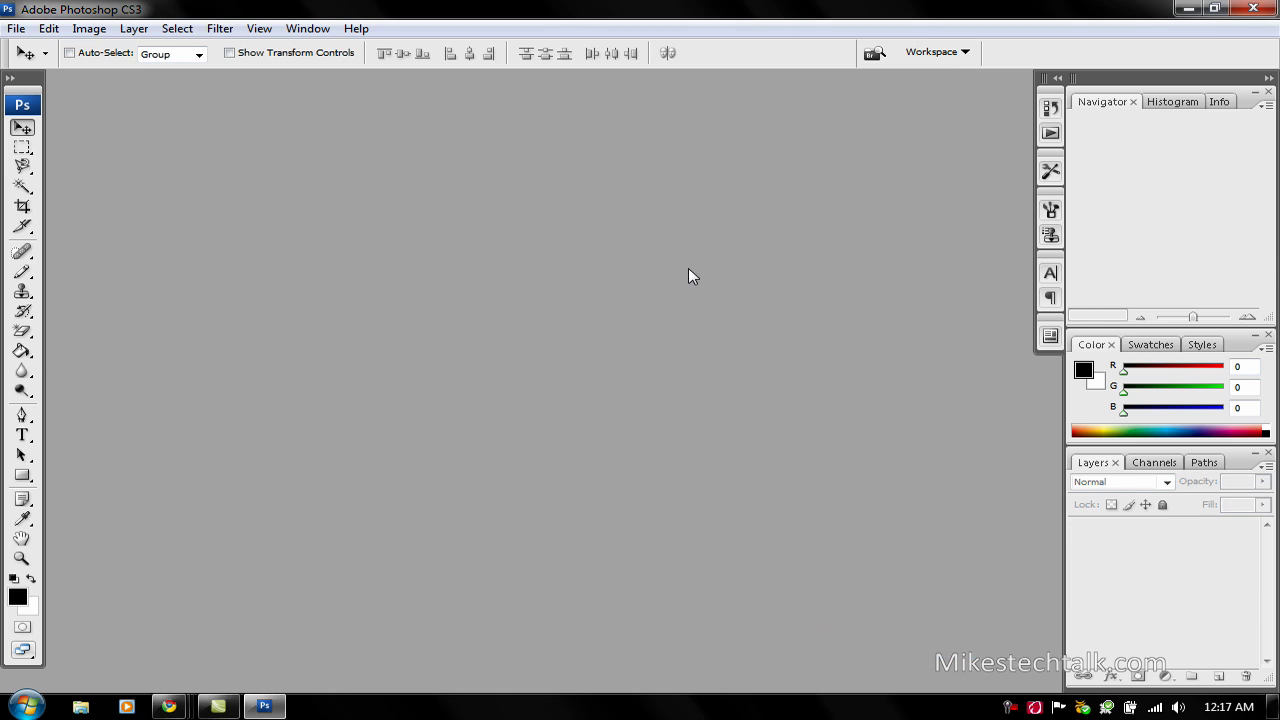
pyautogui.click(15, 29)
pyautogui.click(30, 49)
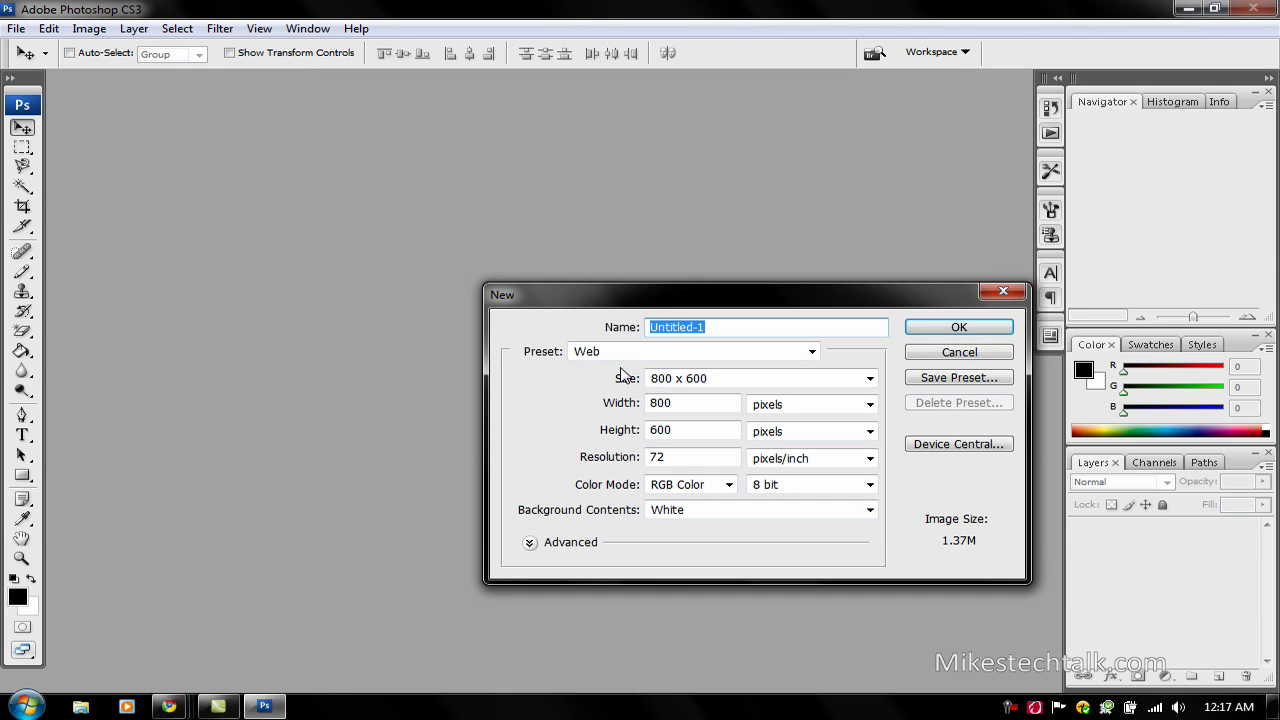
pyautogui.click(949, 330)
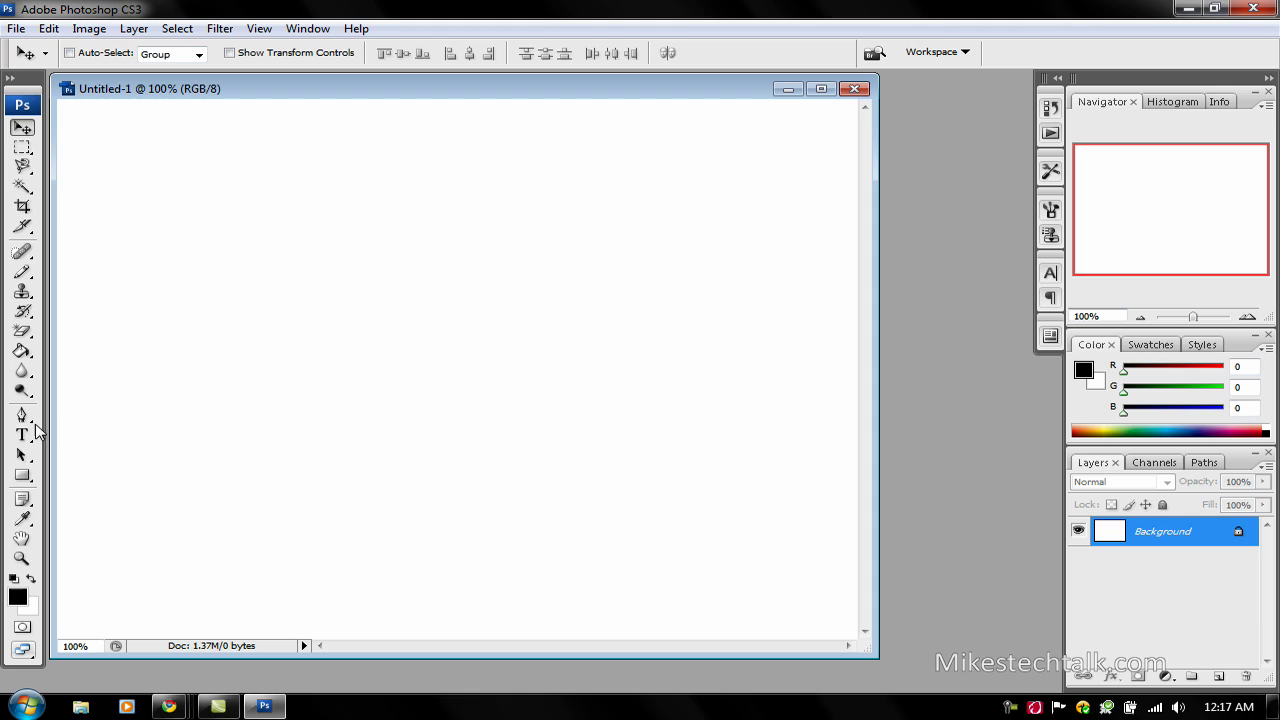
# Draw a text box across the upper canvas and type 'mikestechtalk.com' in blue.
pyautogui.click(22, 435)
pyautogui.moveTo(70, 135)
pyautogui.mouseDown()
pyautogui.moveTo(638, 377)
pyautogui.moveTo(825, 418)
pyautogui.mouseUp()
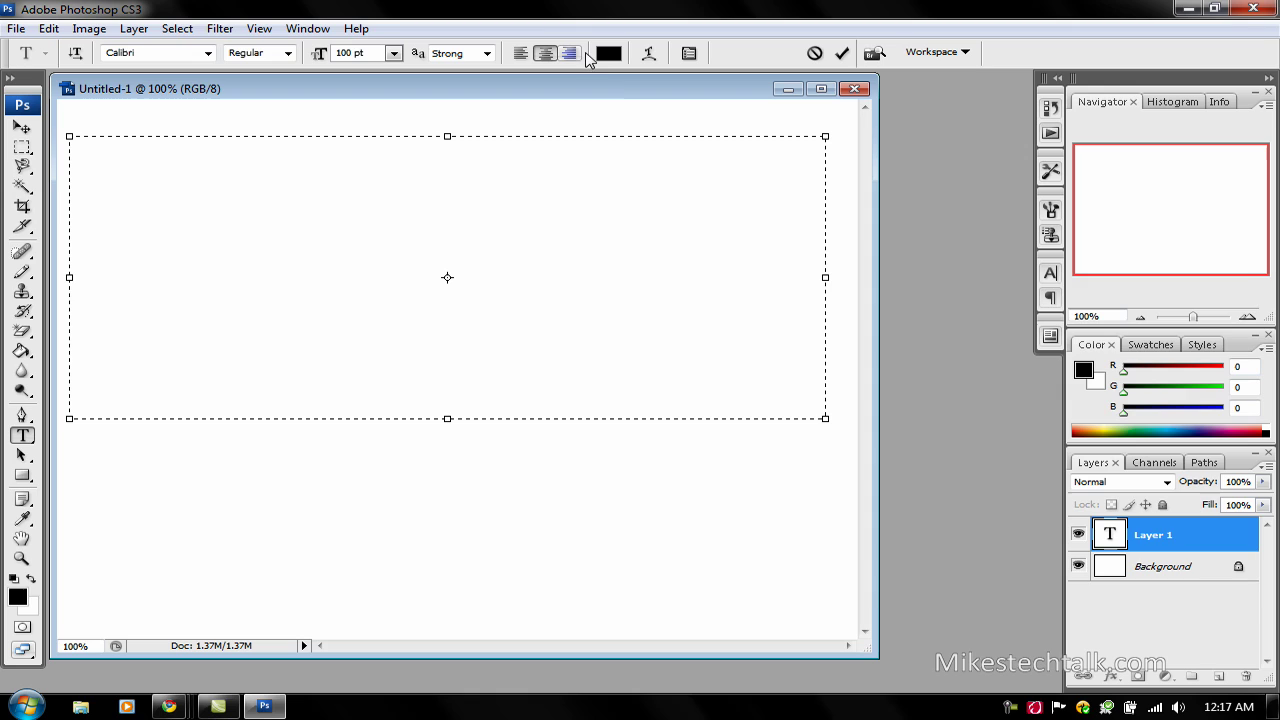
pyautogui.click(609, 52)
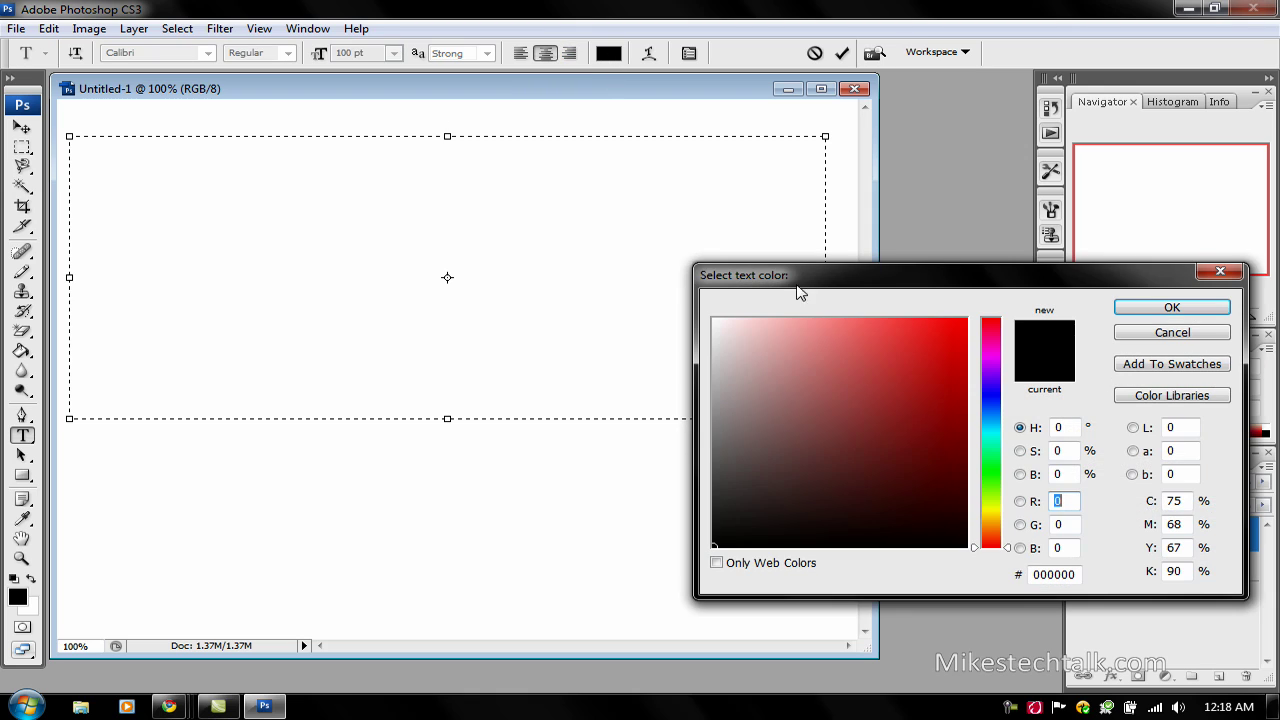
pyautogui.click(989, 394)
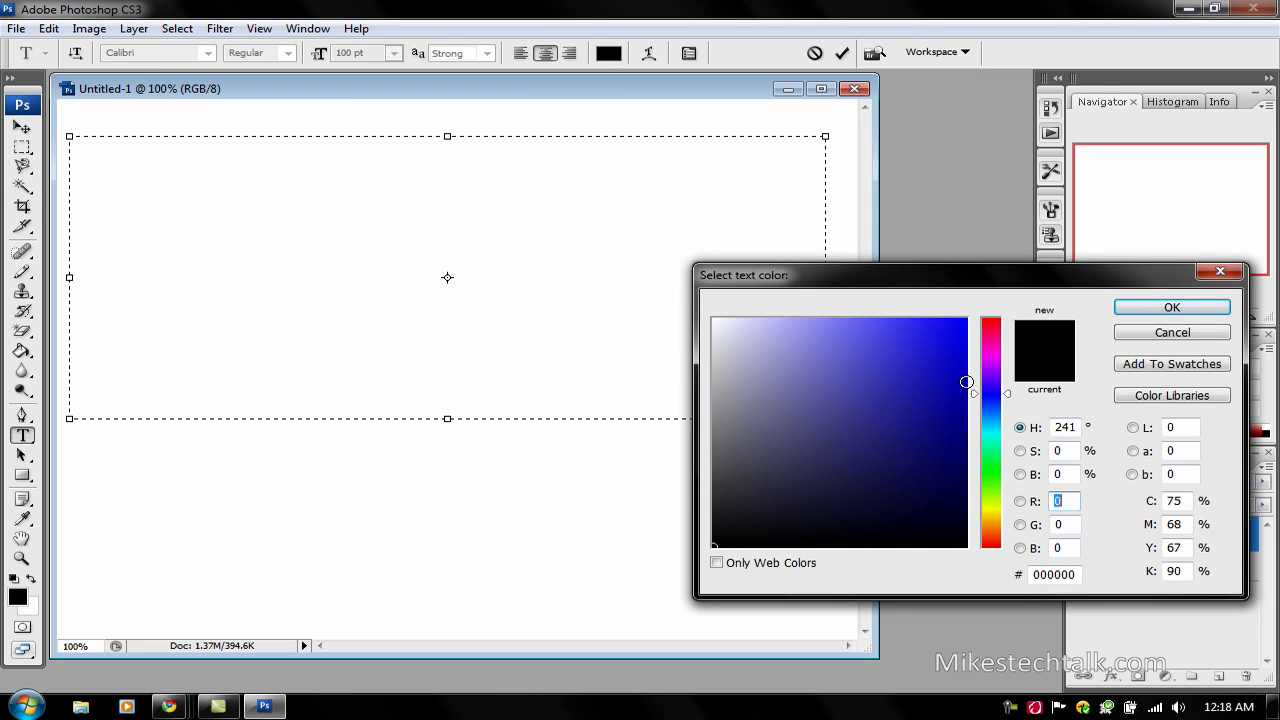
pyautogui.click(965, 383)
pyautogui.click(1137, 315)
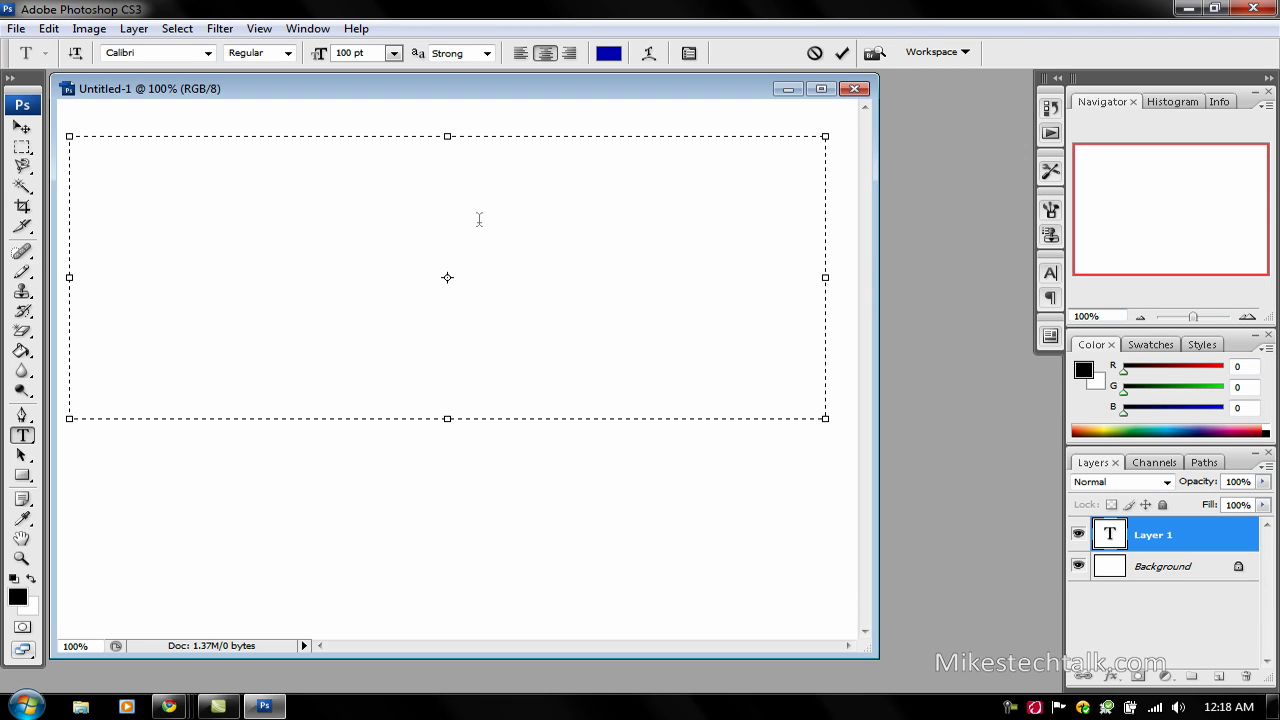
pyautogui.write('mikes')
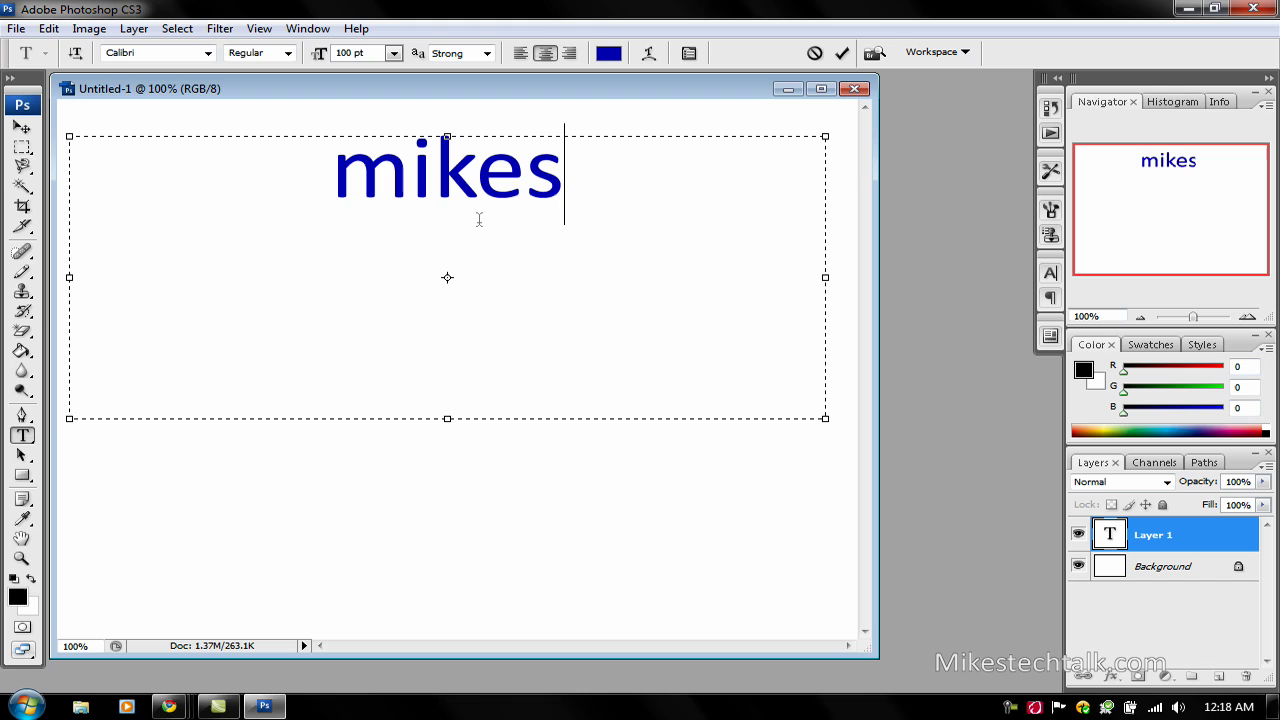
pyautogui.write('techtalk')
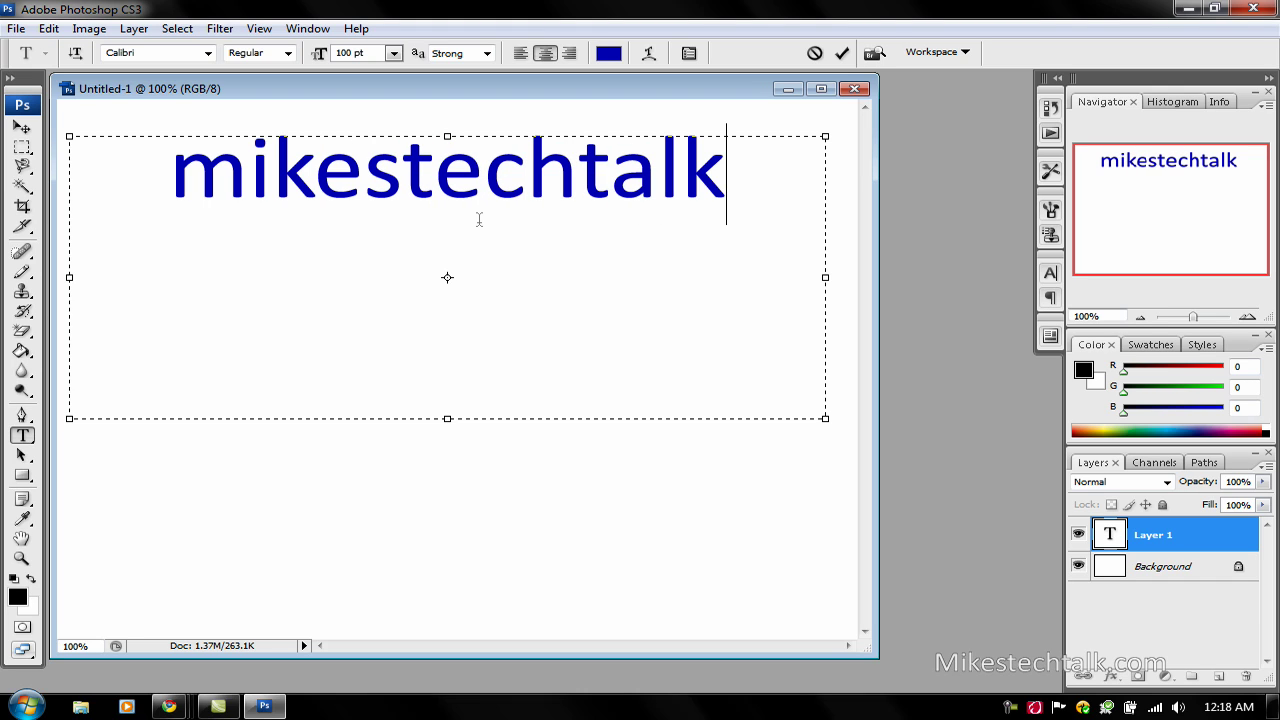
pyautogui.write('.com')
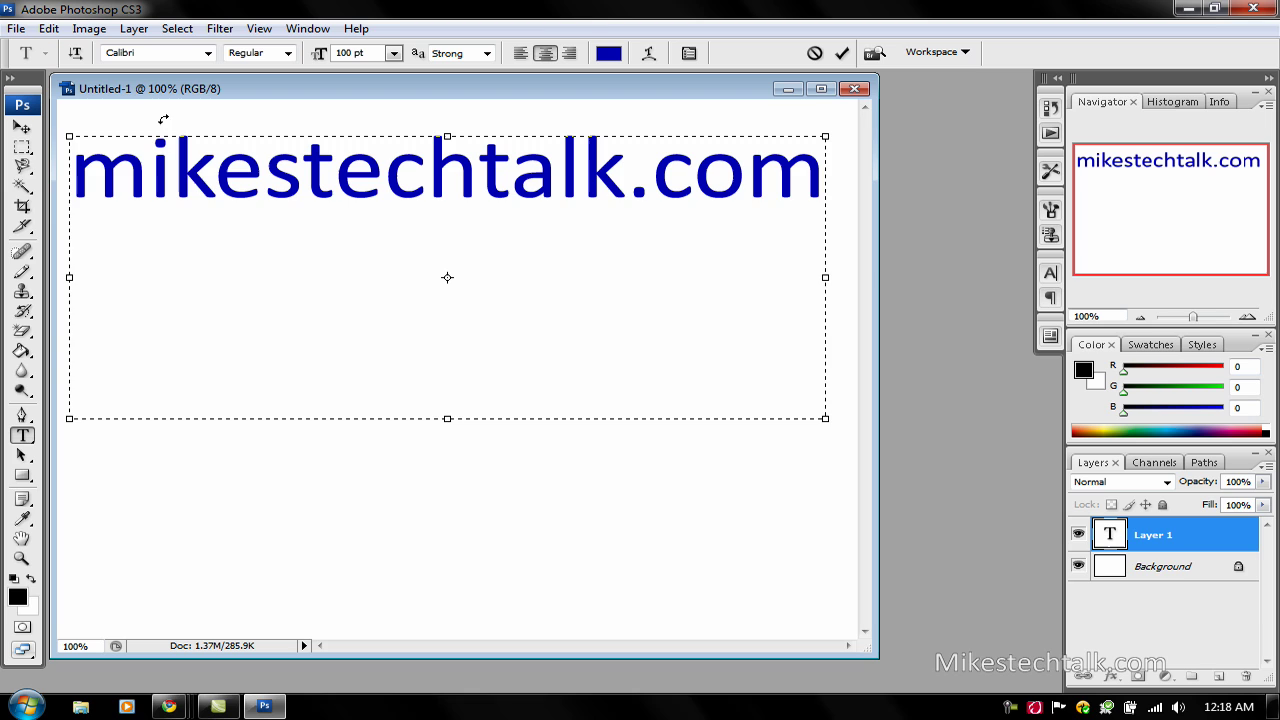
pyautogui.moveTo(164, 121)
pyautogui.mouseDown()
pyautogui.moveTo(168, 149)
pyautogui.moveTo(180, 128)
pyautogui.mouseUp()
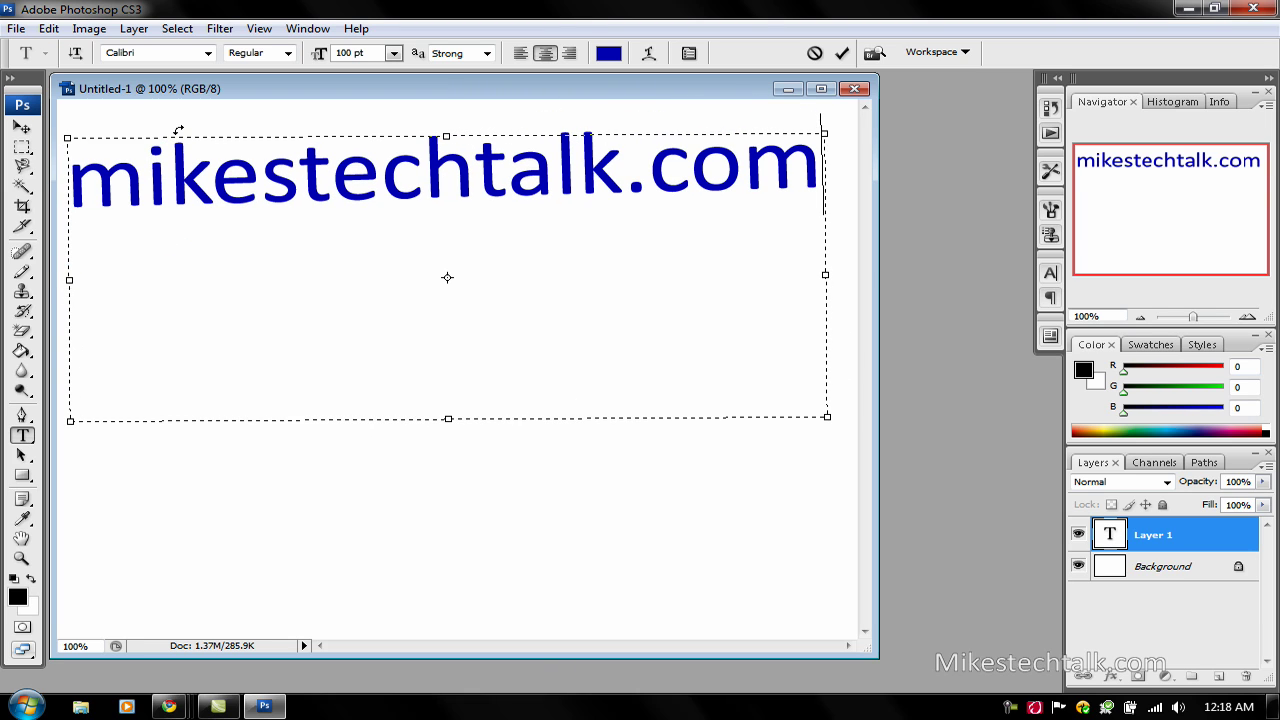
# Commit the text, drag it to mid-canvas, and load its letter outline as a selection.
pyautogui.click(22, 127)
pyautogui.moveTo(310, 178); pyautogui.dragTo(320, 358)
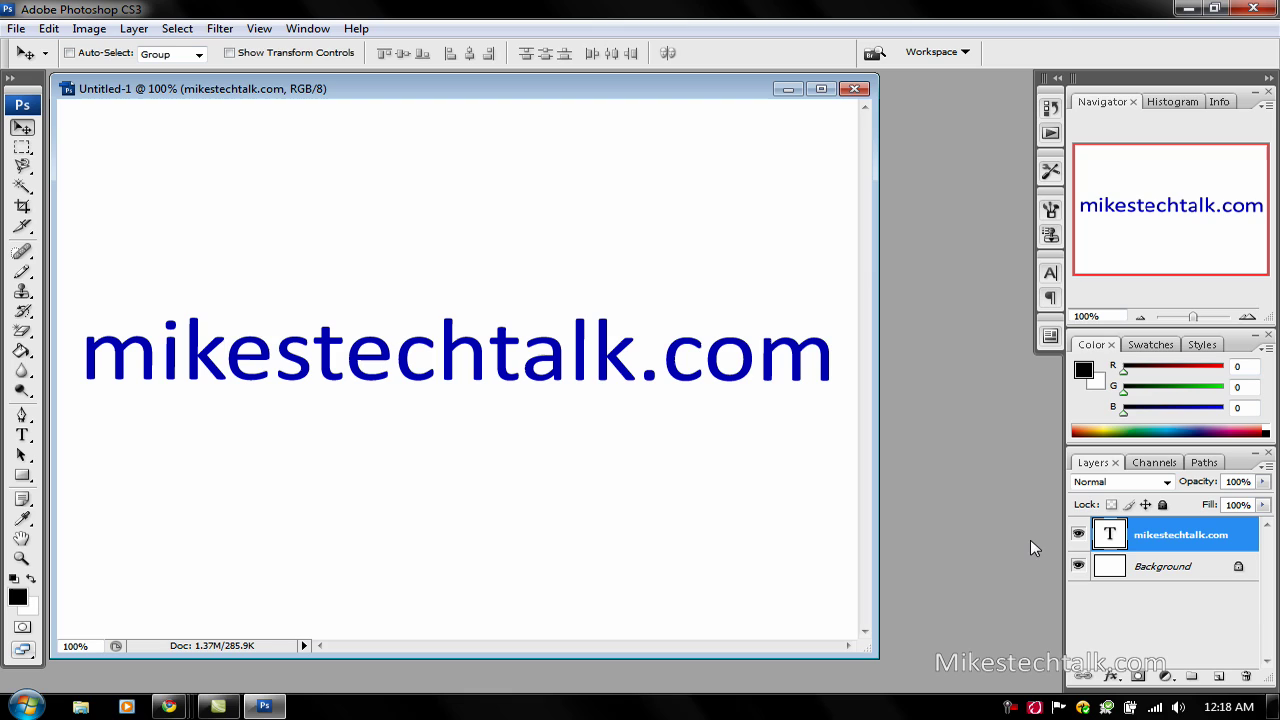
pyautogui.keyDown('ctrl'); pyautogui.click(1112, 538); pyautogui.keyUp('ctrl')
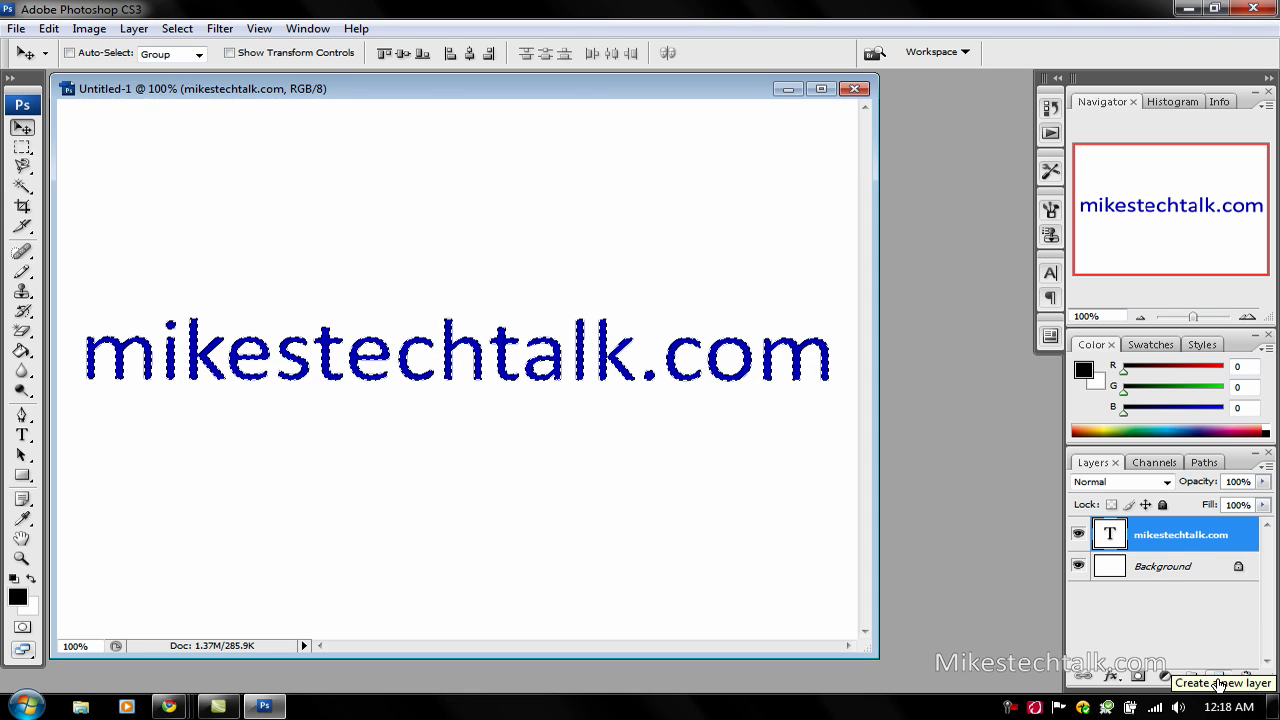
# Add an empty Layer 1 above the text and expand the letter selection by 2 pixels.
pyautogui.click(1217, 679)
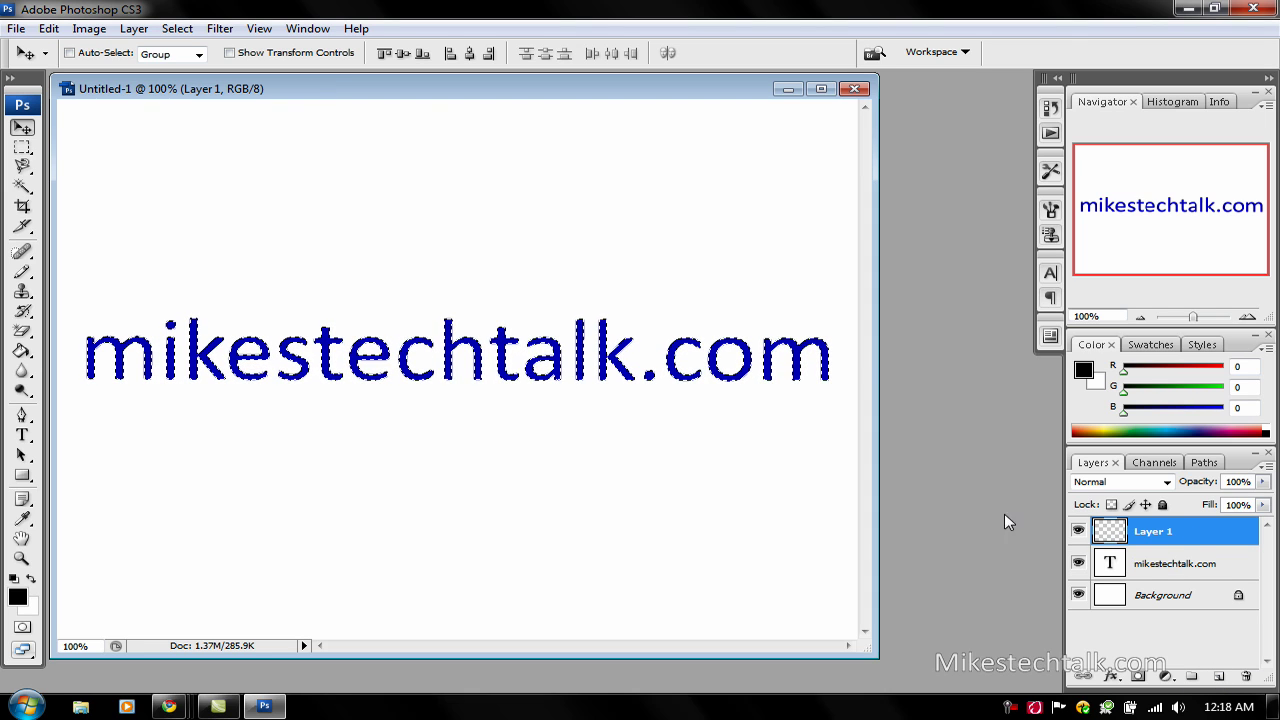
pyautogui.click(178, 30)
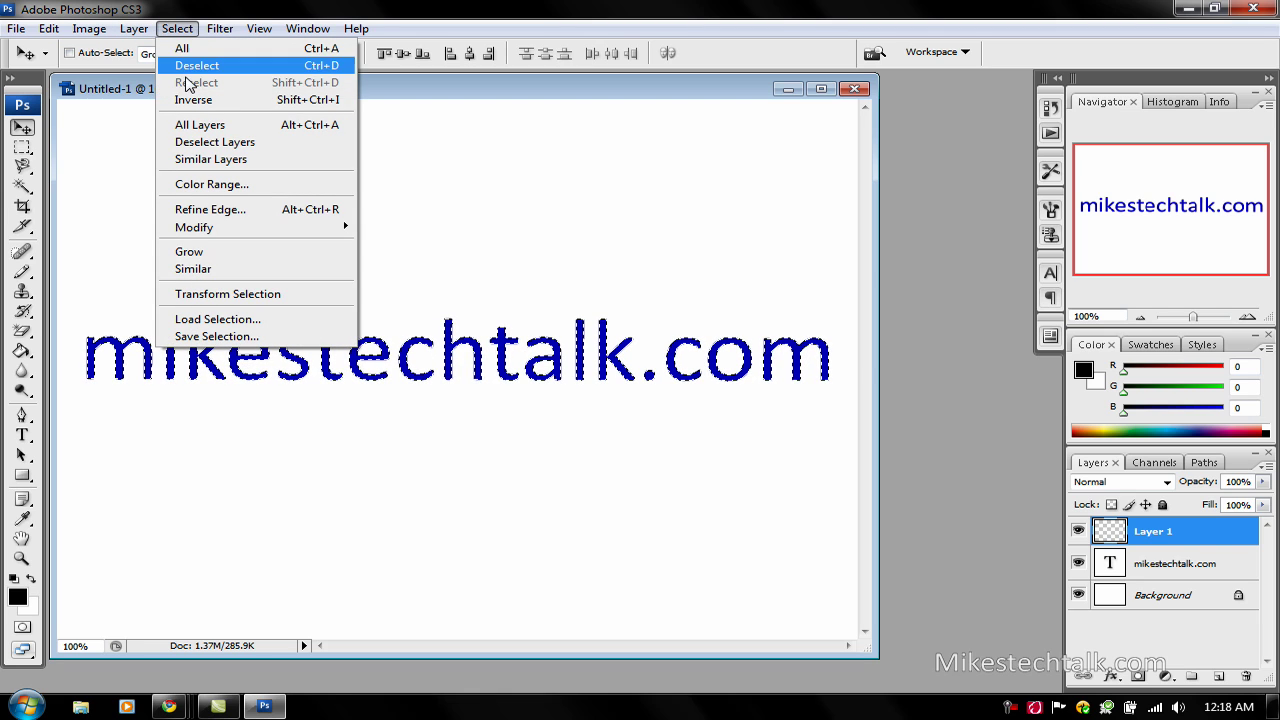
pyautogui.moveTo(194, 227)
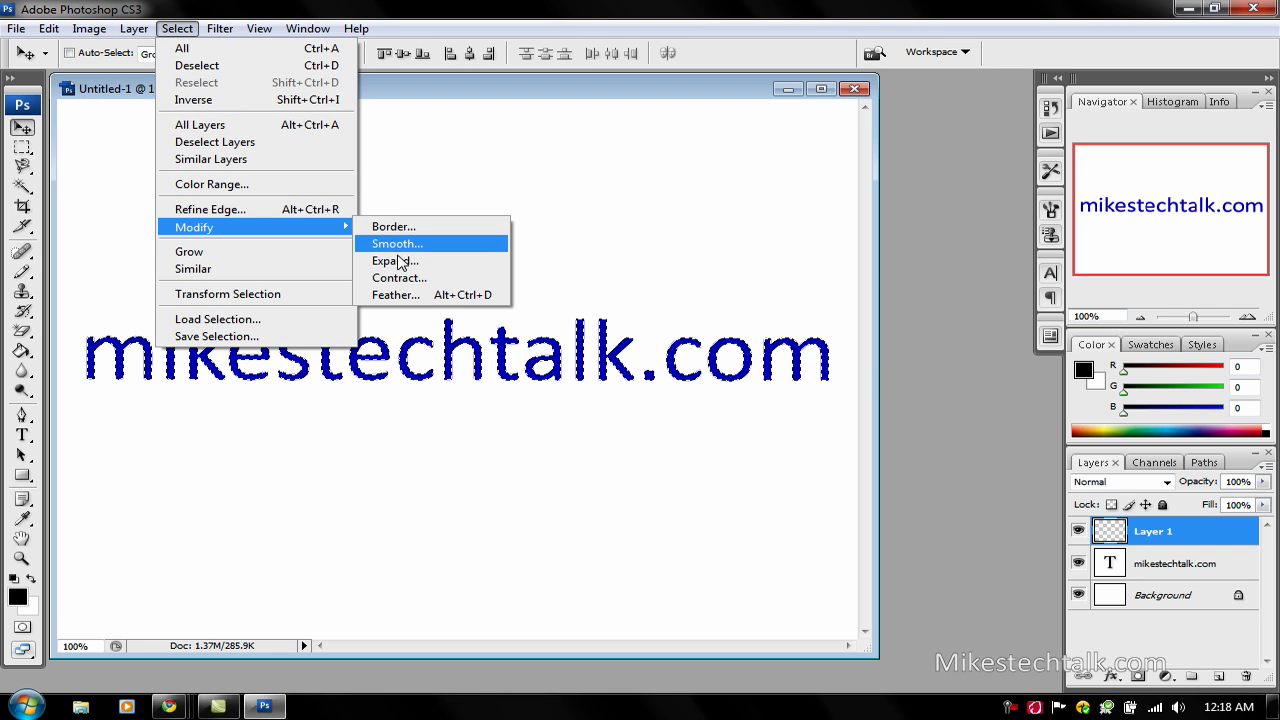
pyautogui.click(398, 262)
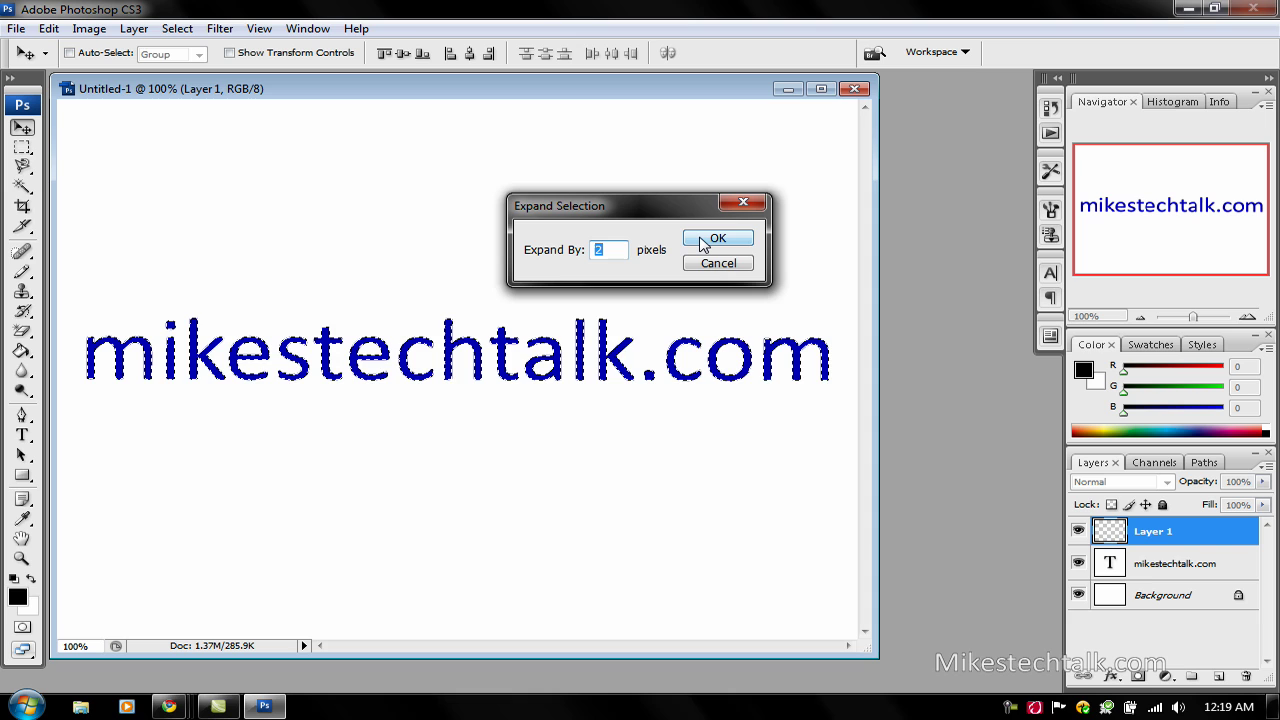
pyautogui.write('1')
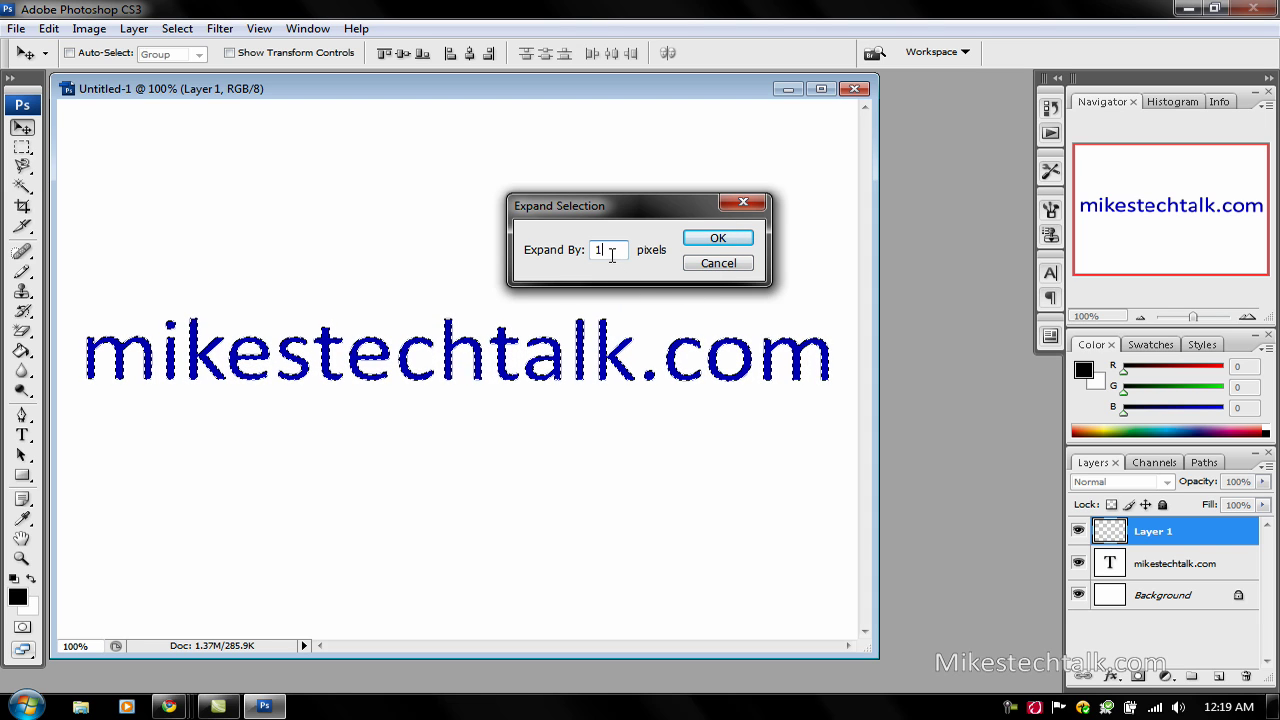
pyautogui.moveTo(603, 255); pyautogui.dragTo(580, 260)
pyautogui.write('2')
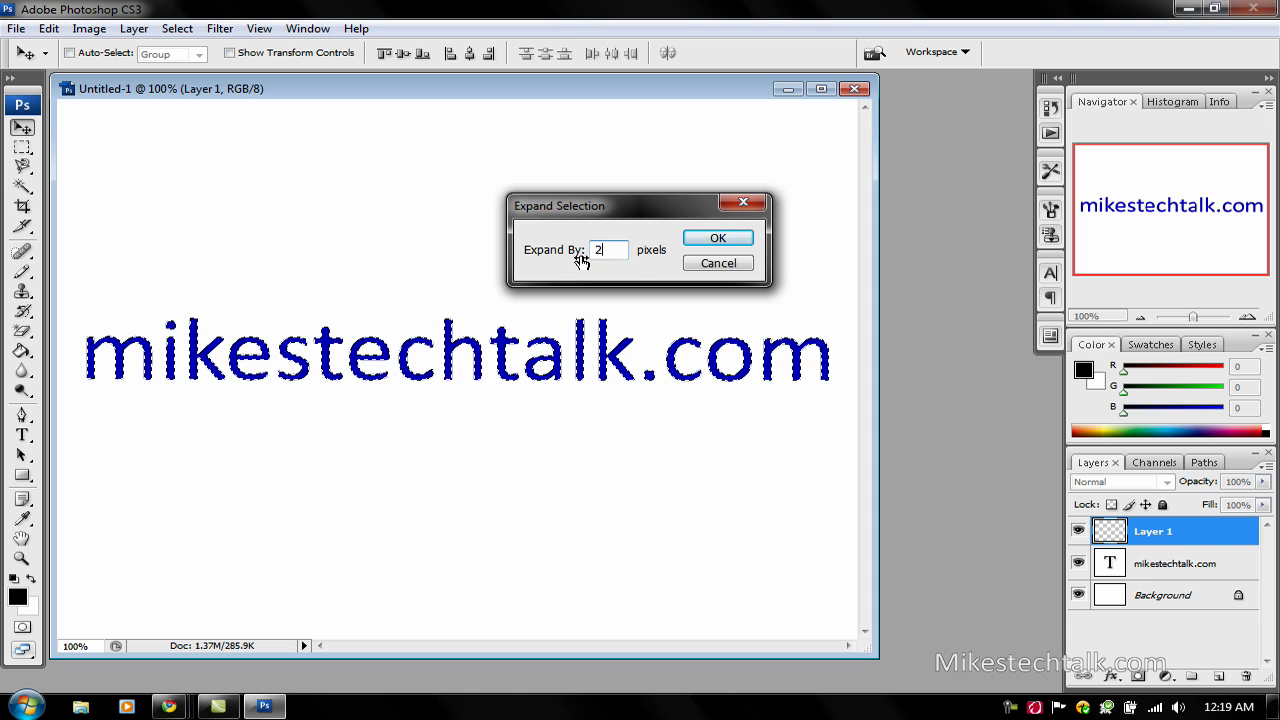
pyautogui.click(716, 240)
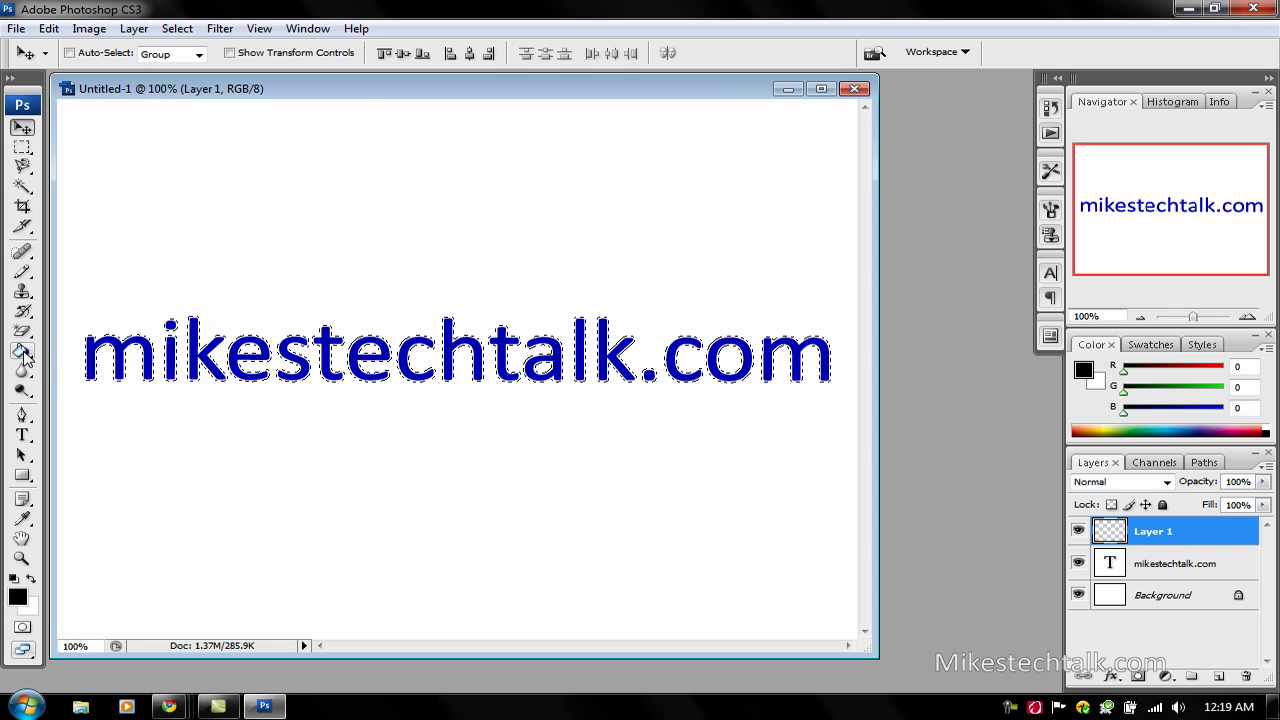
# Fill the expanded selection on Layer 1 with black using the Paint Bucket tool.
pyautogui.click(26, 356)
pyautogui.click(84, 367)
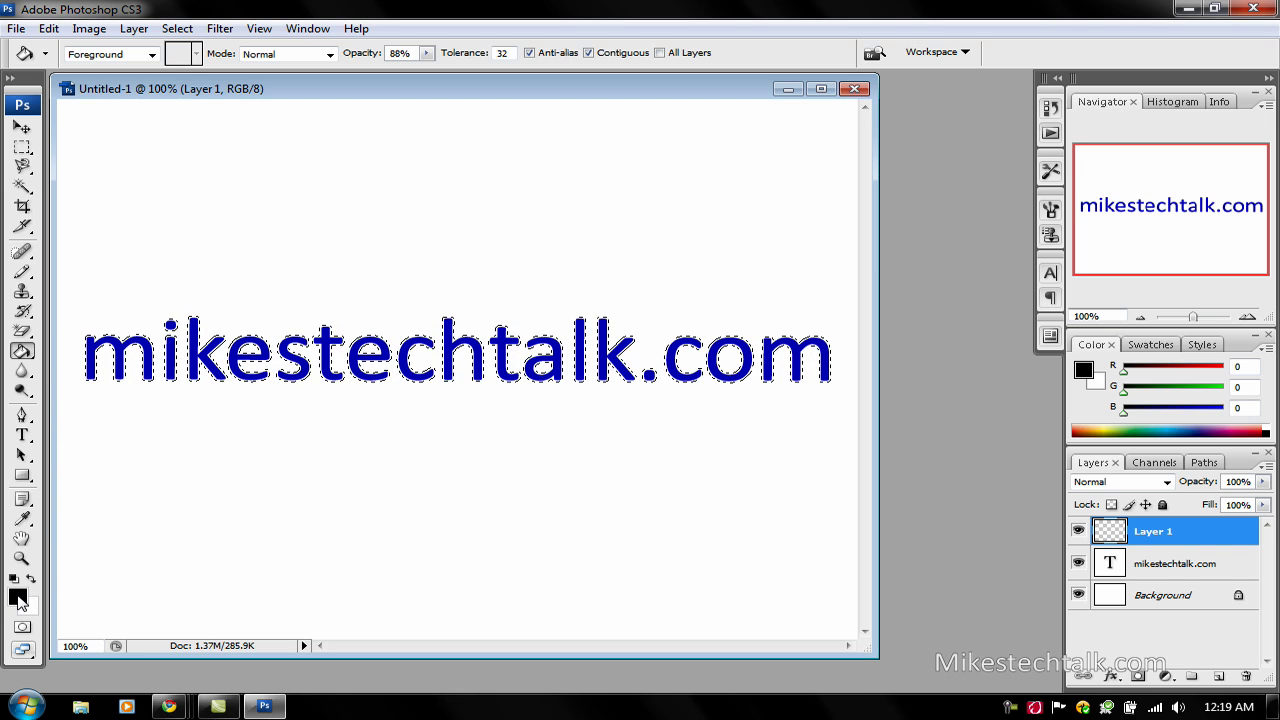
pyautogui.click(137, 342)
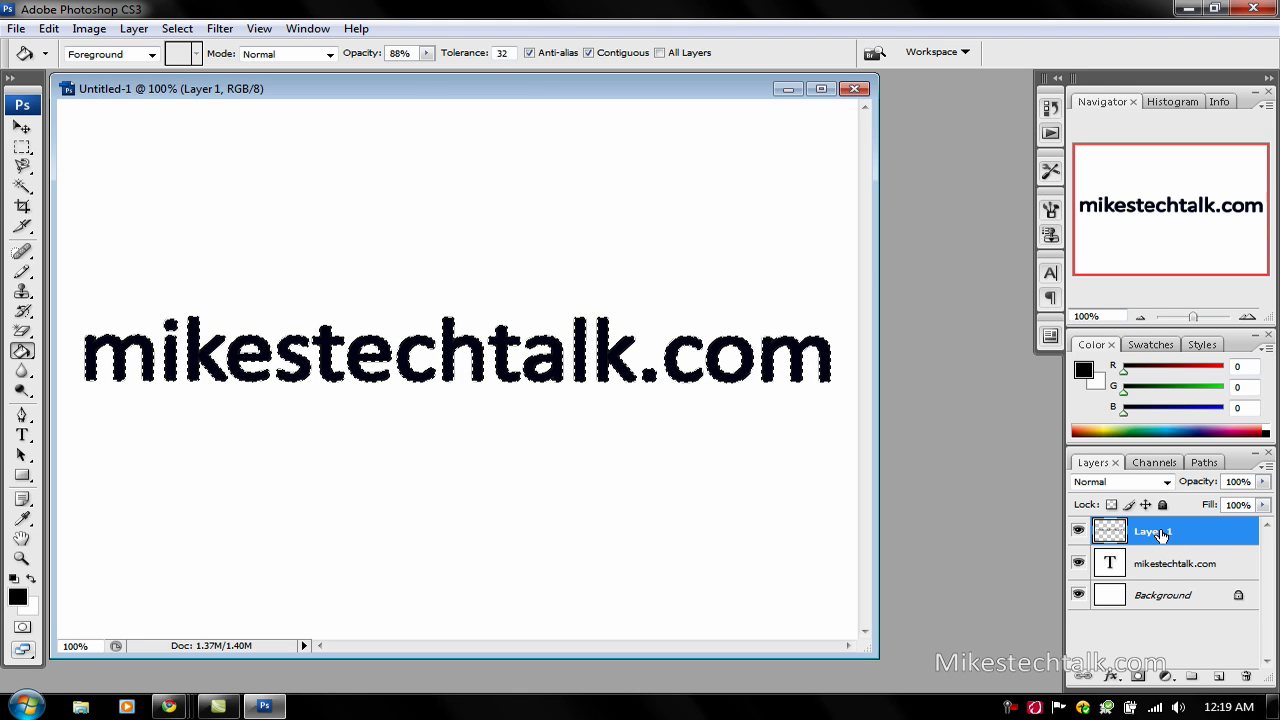
# Drag Layer 1 below the text layer and deselect with Ctrl+D.
pyautogui.moveTo(1160, 535); pyautogui.dragTo(1159, 568)
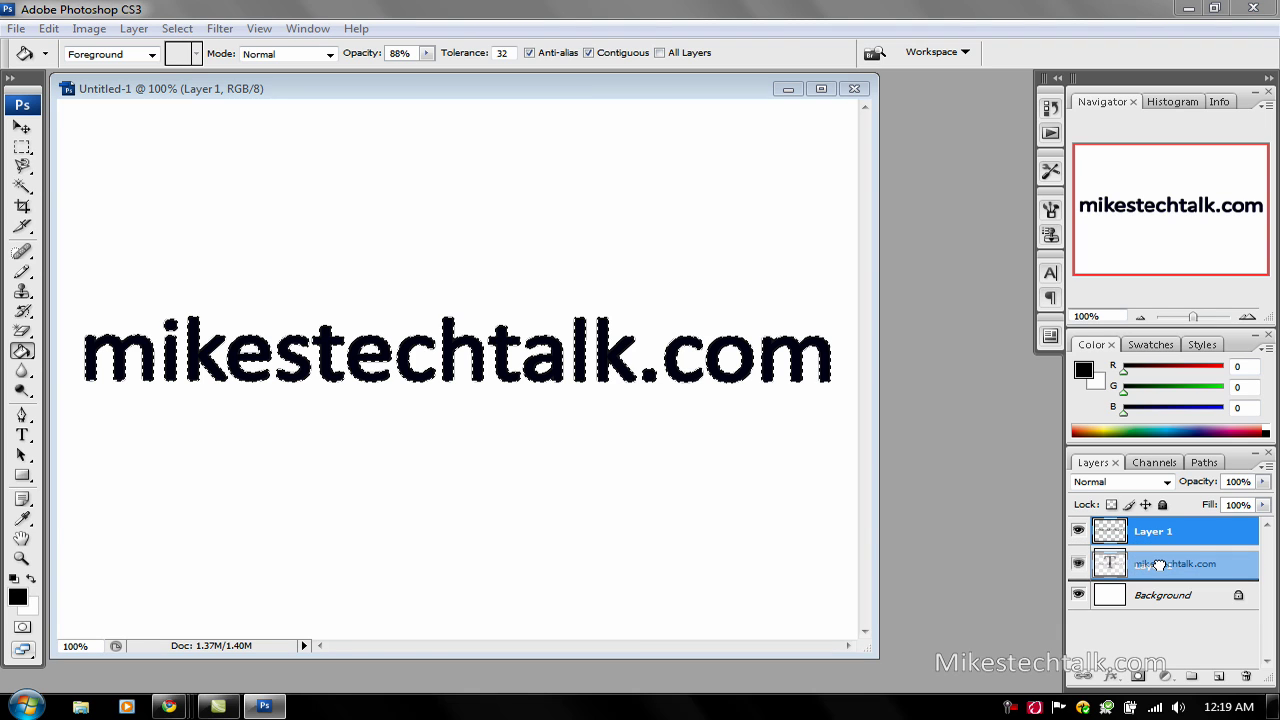
pyautogui.moveTo(1159, 568); pyautogui.dragTo(1160, 572)
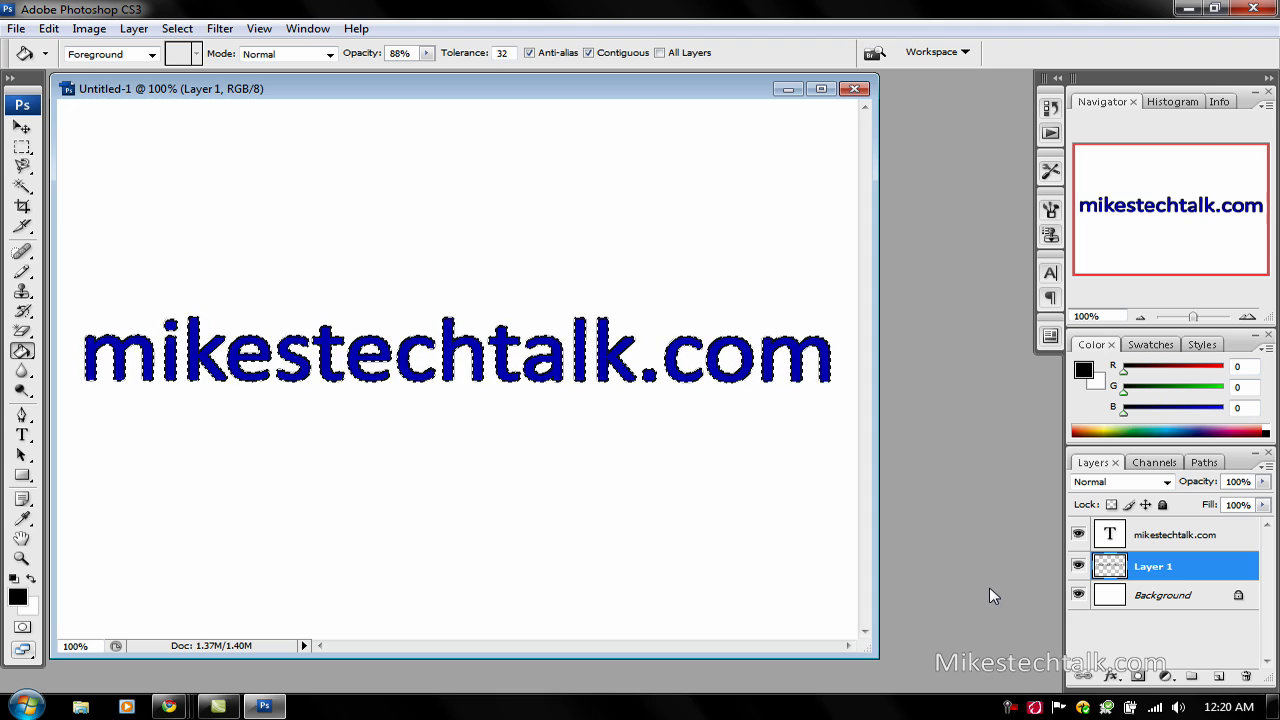
pyautogui.hotkey('ctrl', 'd')
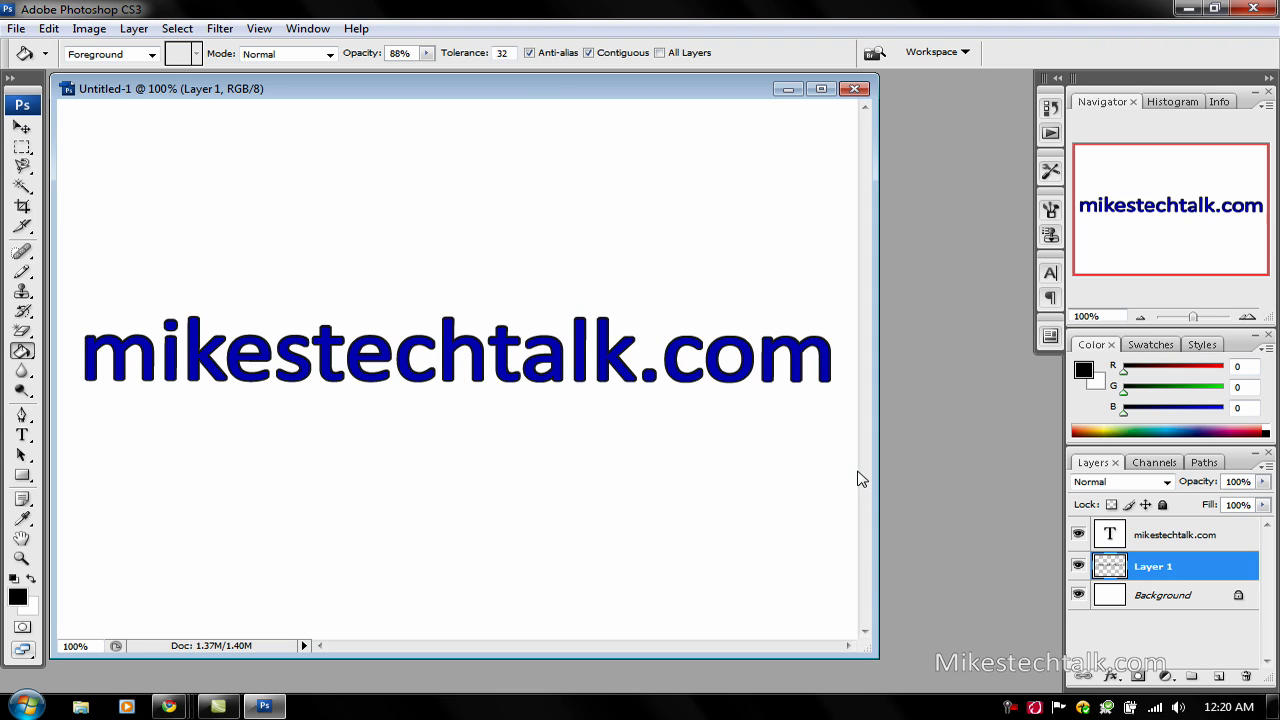
# Nudge the black Layer 1 a few pixels down-right of the blue letters as a shadow.
pyautogui.click(23, 130)
pyautogui.moveTo(347, 368); pyautogui.dragTo(350, 372)
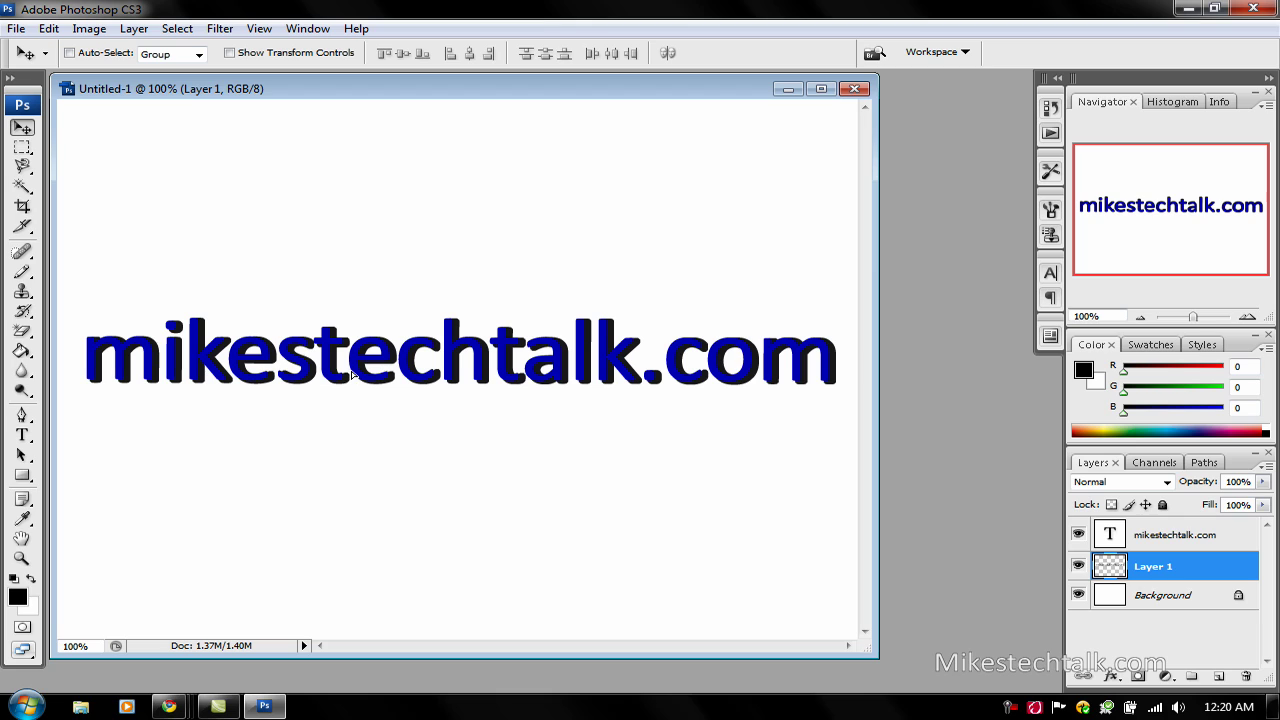
pyautogui.moveTo(351, 372); pyautogui.dragTo(339, 376)
pyautogui.press('Down')
pyautogui.press('Right')
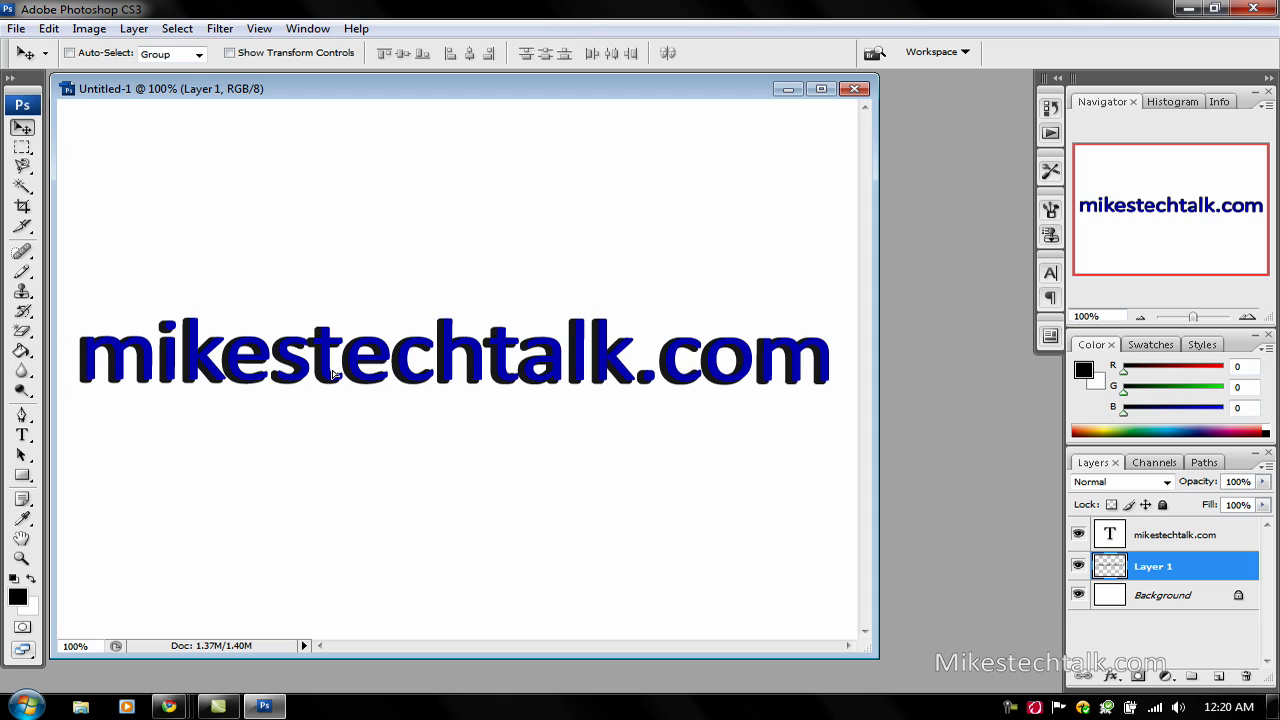
pyautogui.moveTo(333, 373); pyautogui.dragTo(340, 375)
pyautogui.press('Down')
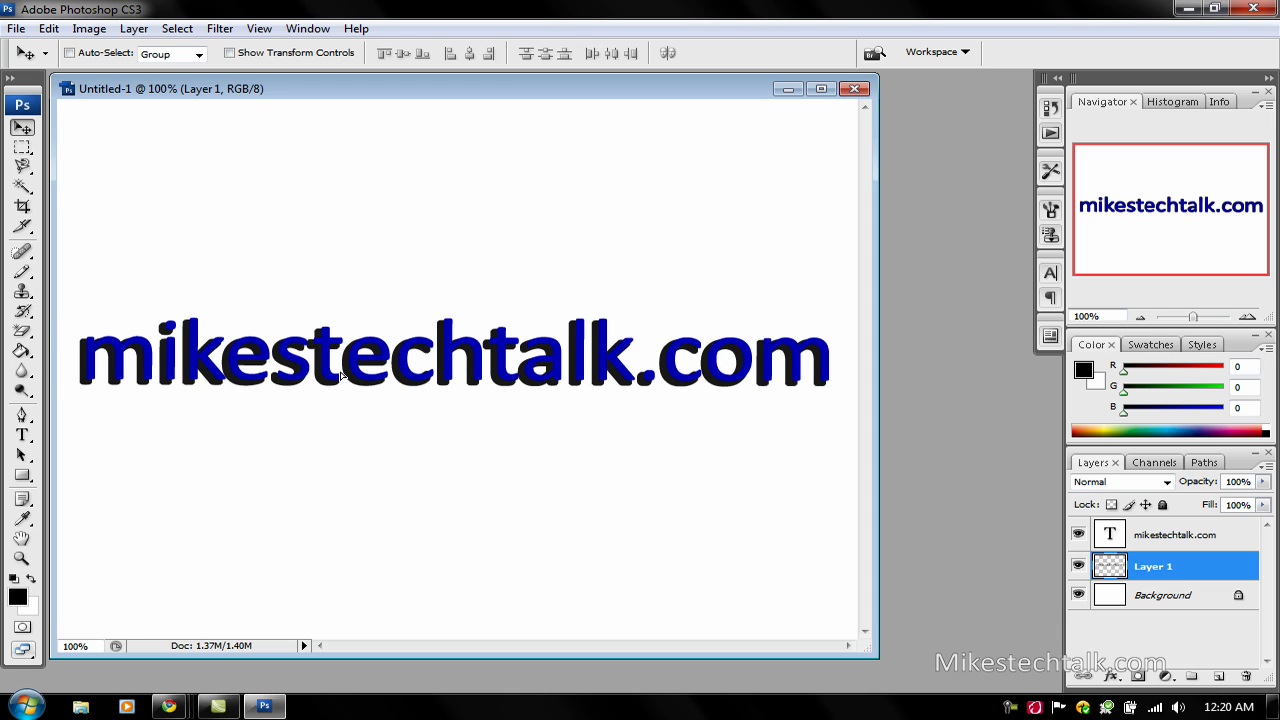
pyautogui.moveTo(341, 375); pyautogui.dragTo(343, 372)
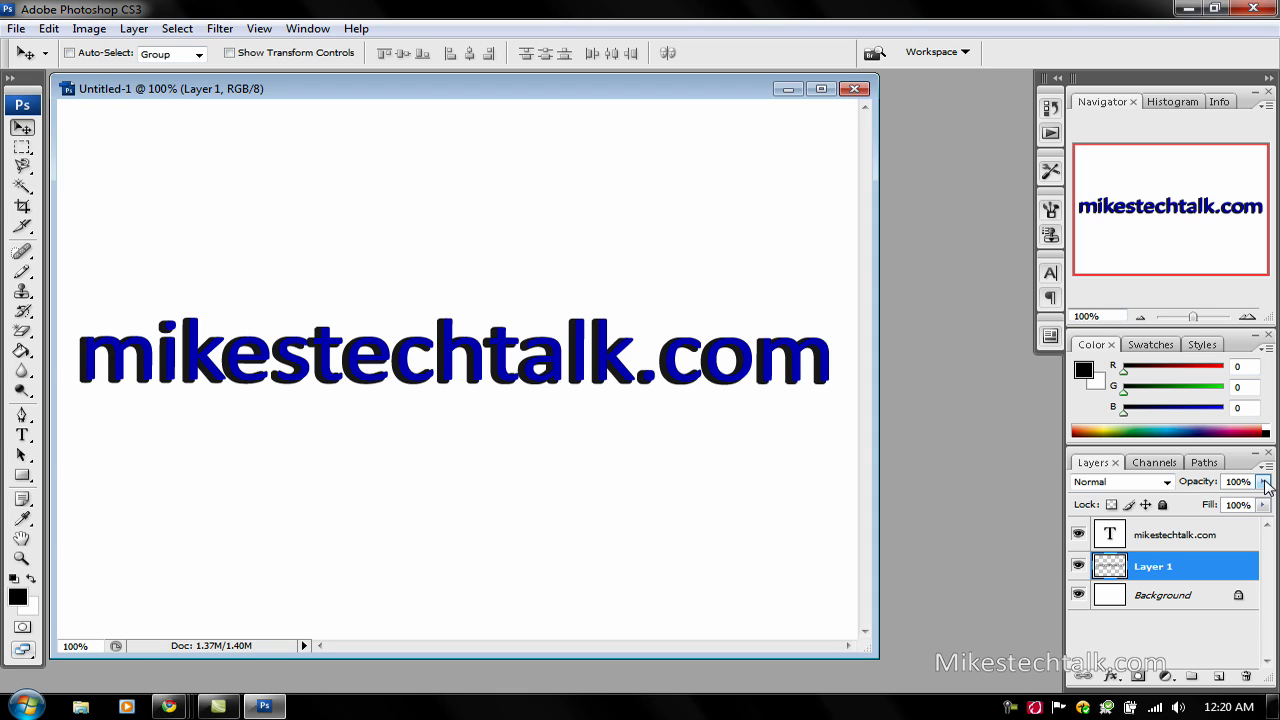
# Lower Layer 1's opacity to about 52% so the shadow appears grey.
pyautogui.click(1265, 483)
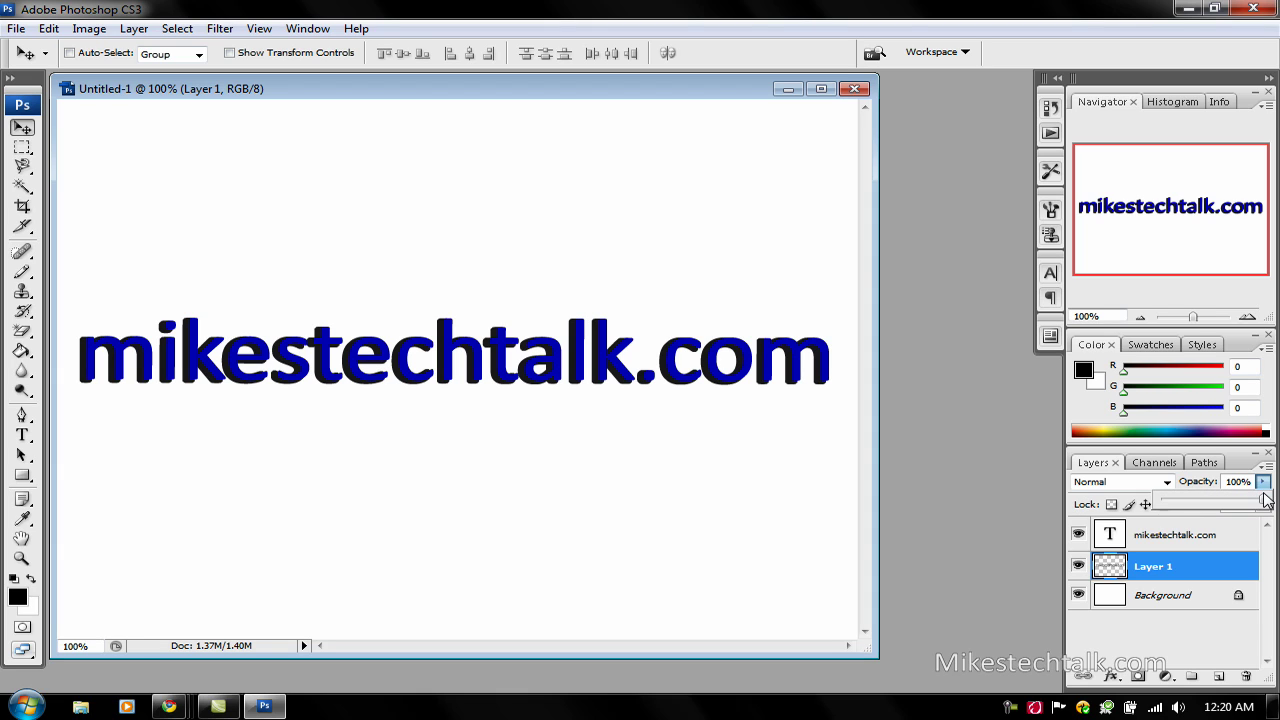
pyautogui.click(1266, 505)
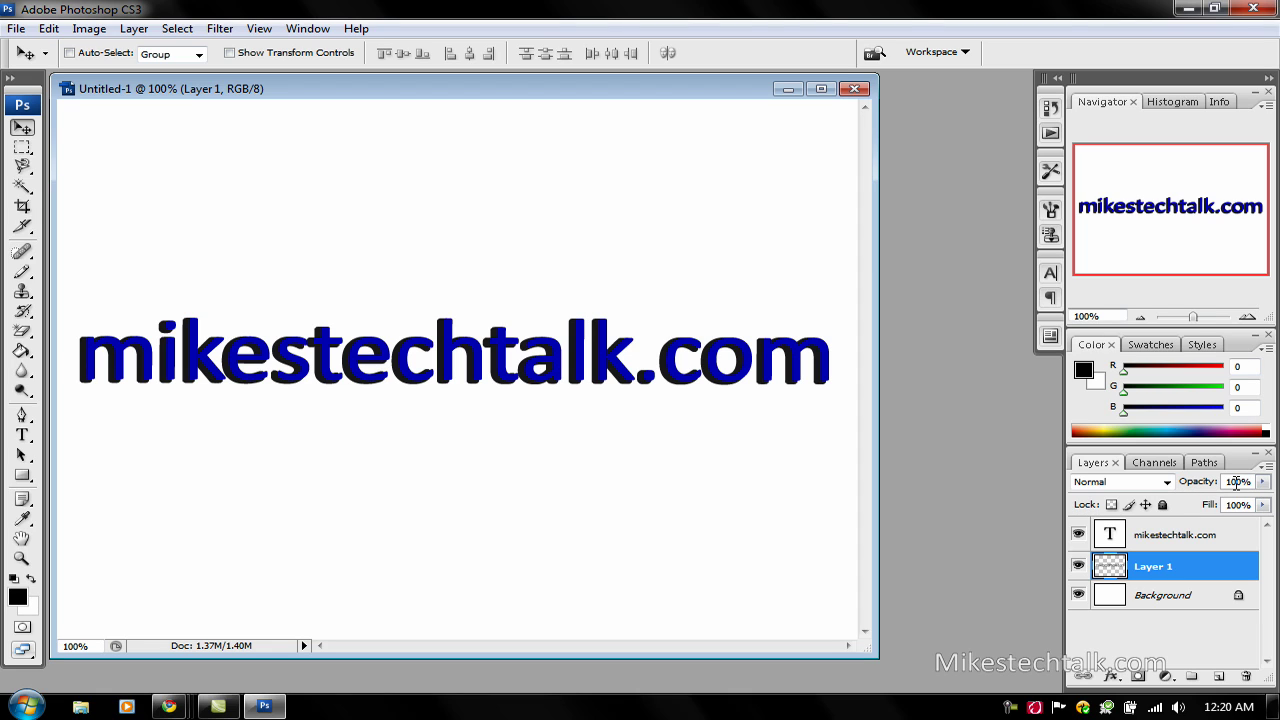
pyautogui.click(1265, 483)
pyautogui.click(1264, 498)
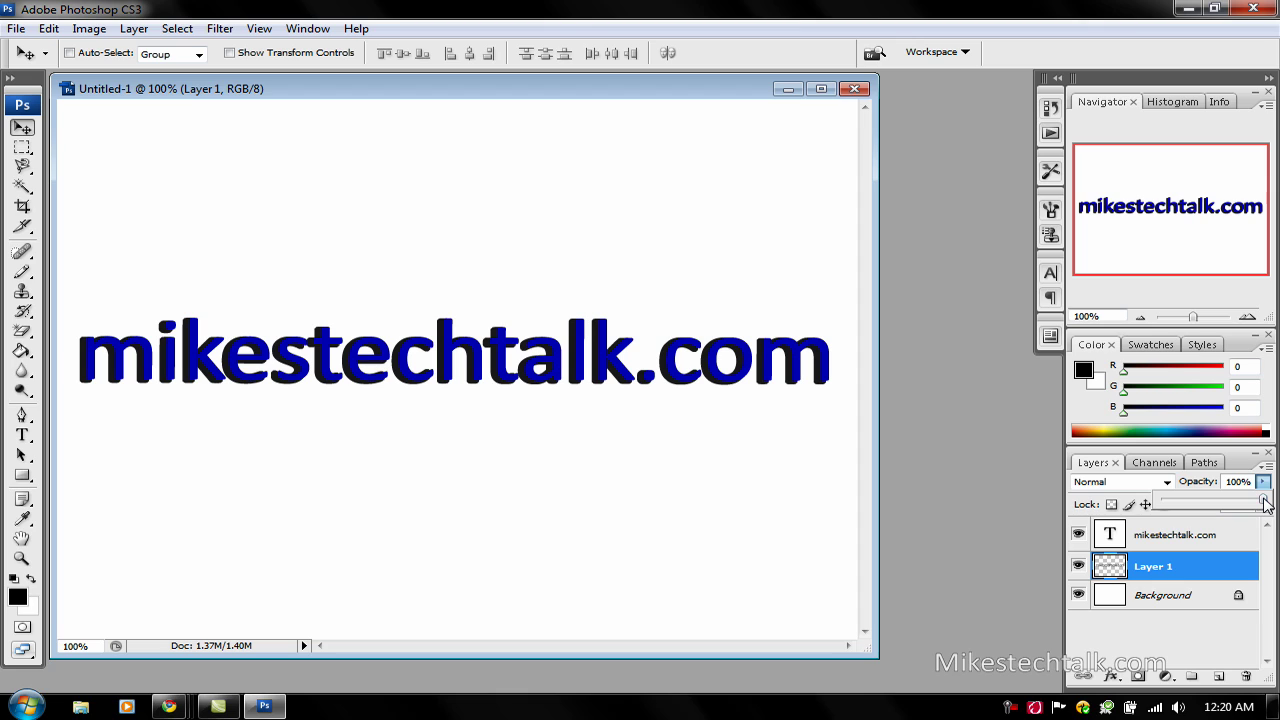
pyautogui.moveTo(1265, 503); pyautogui.dragTo(1217, 505)
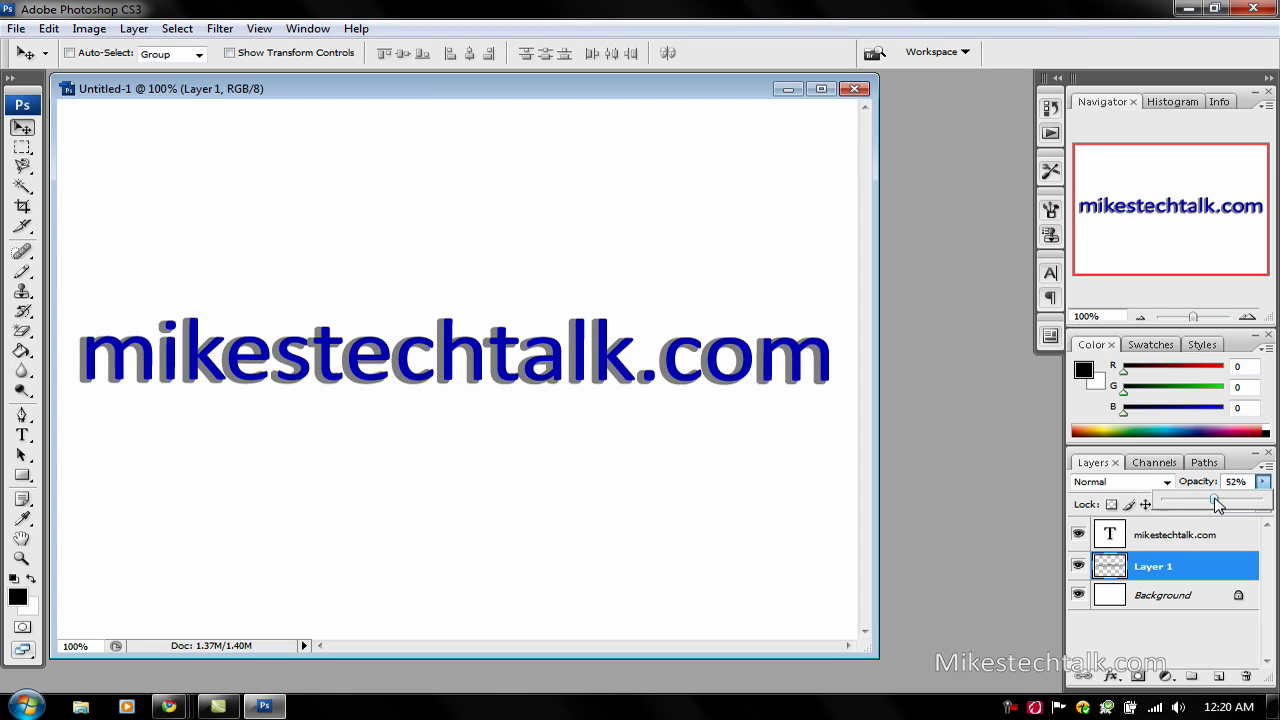